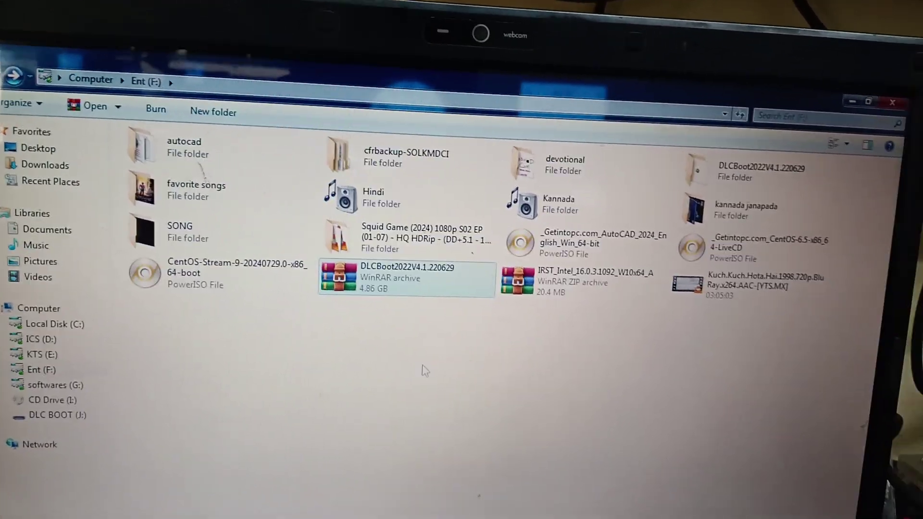
Deselect, then bring up the context menu for the DLCBoot2022V4.1.220629 archive on F:
left_click(418, 331)
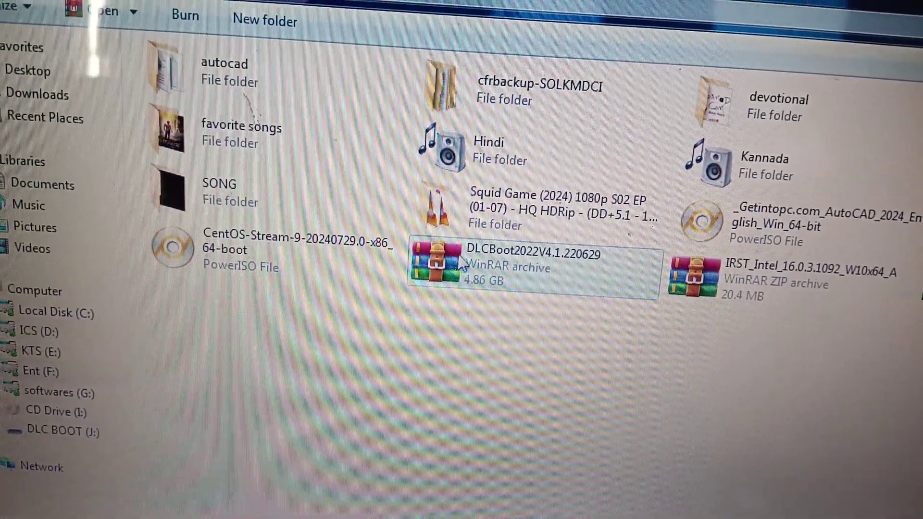
right_click(461, 263)
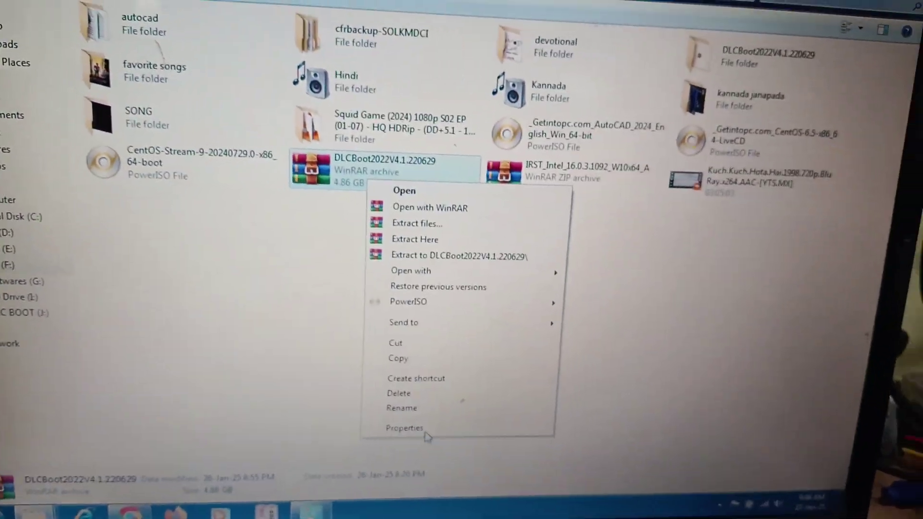
left_click(477, 507)
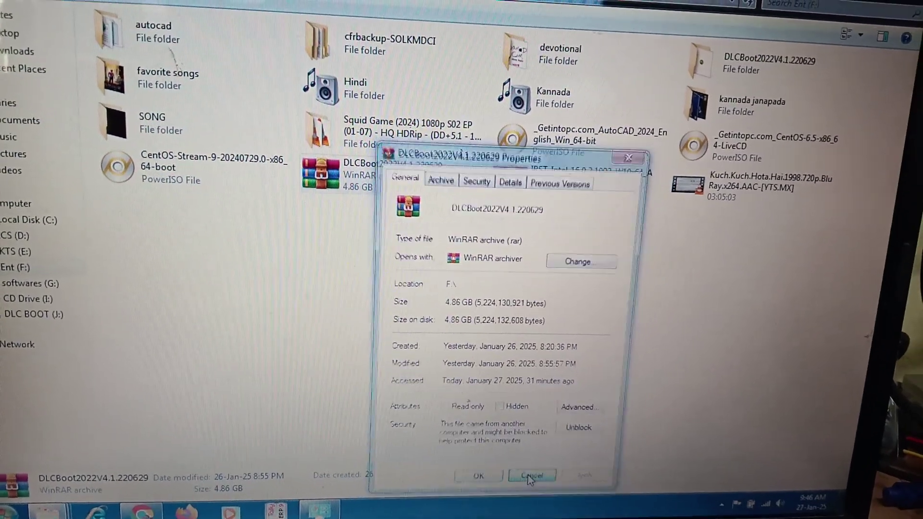
left_click(546, 491)
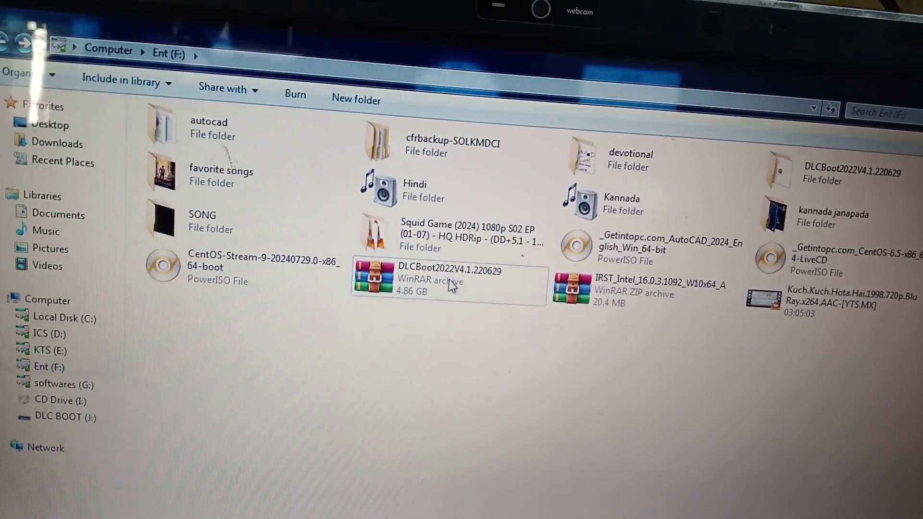
left_click(430, 232)
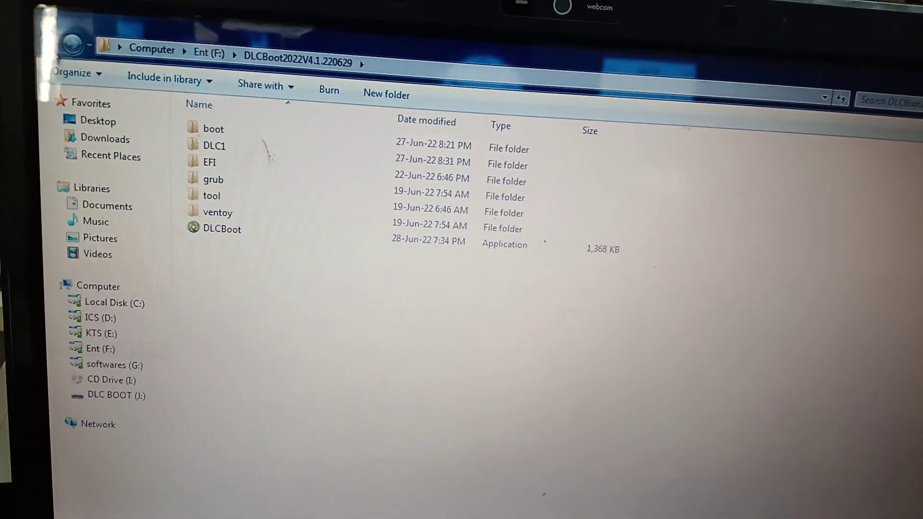
key("BackSpace")
left_click(438, 252)
right_click(438, 252)
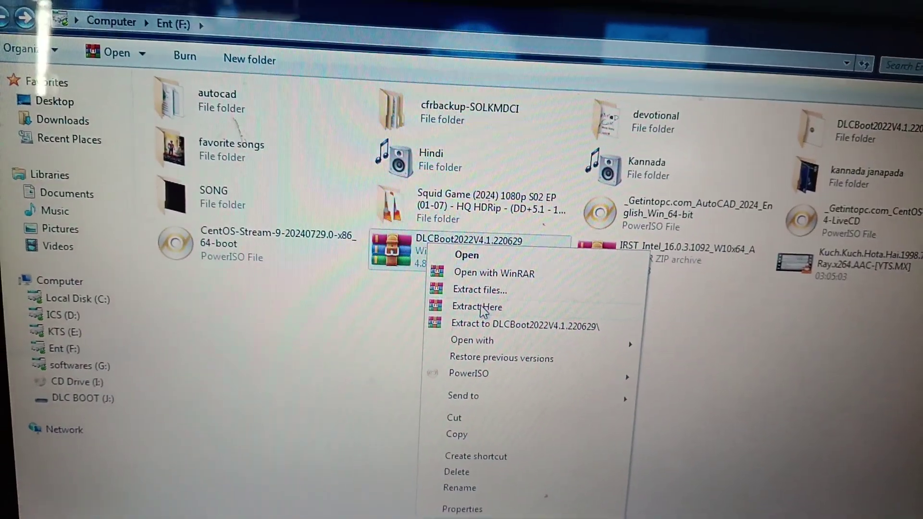
Extract the archive onto F:, open the DLCBoot2022V4.1.220629 folder, and open DLCBoot.exe's actions
left_click(510, 318)
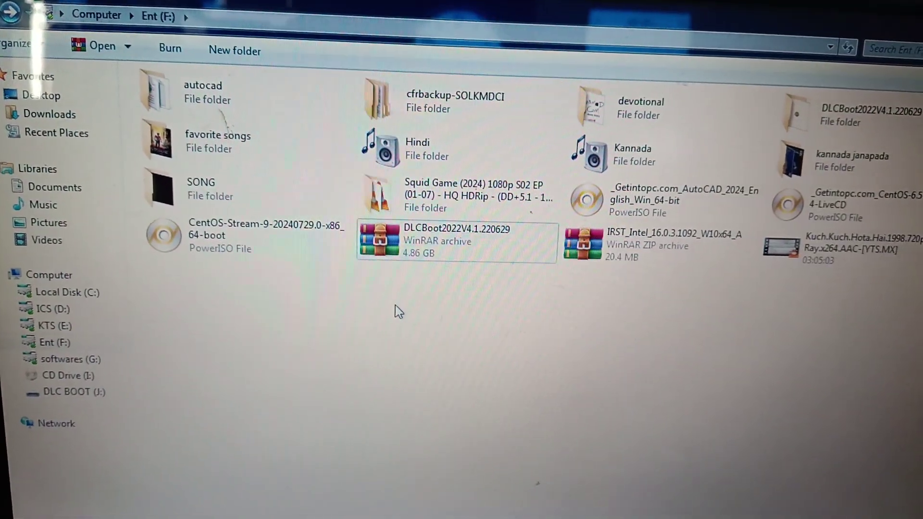
double_click(858, 130)
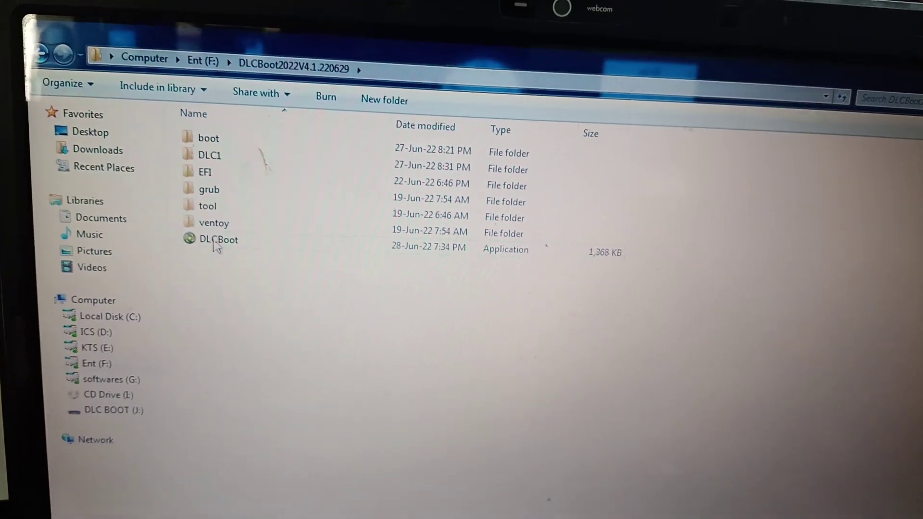
right_click(170, 247)
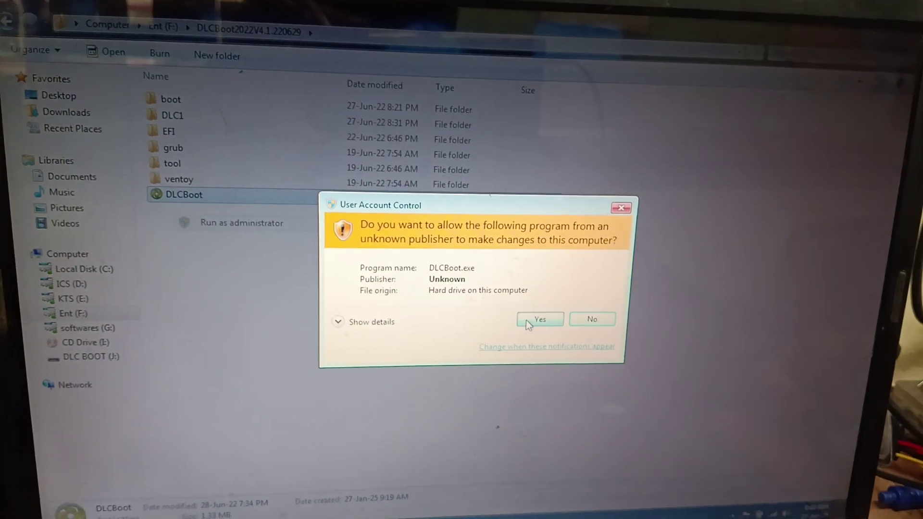
Allow DLCBoot to run with administrator rights in the User Account Control prompt
left_click(524, 338)
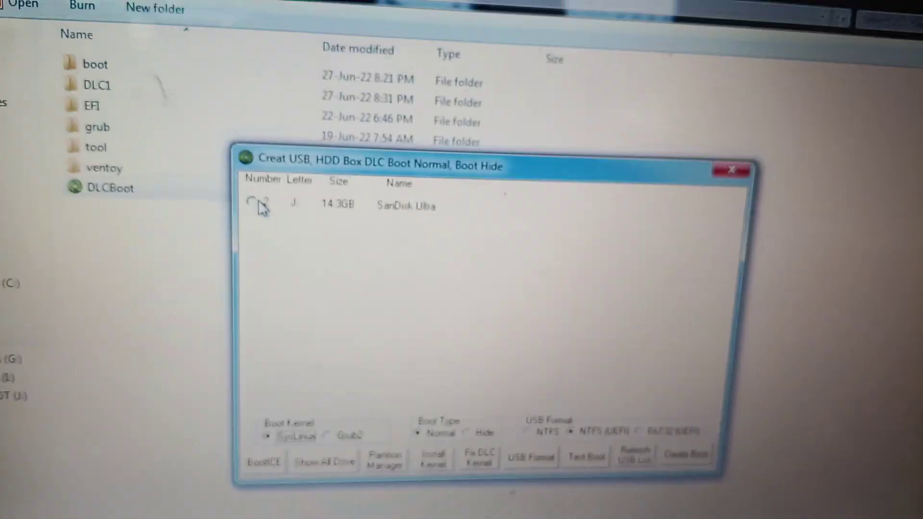
Select the 14.3GB SanDisk Ultra drive, then create and confirm the NTFS (UEFI) SysLinux boot drive
left_click(258, 199)
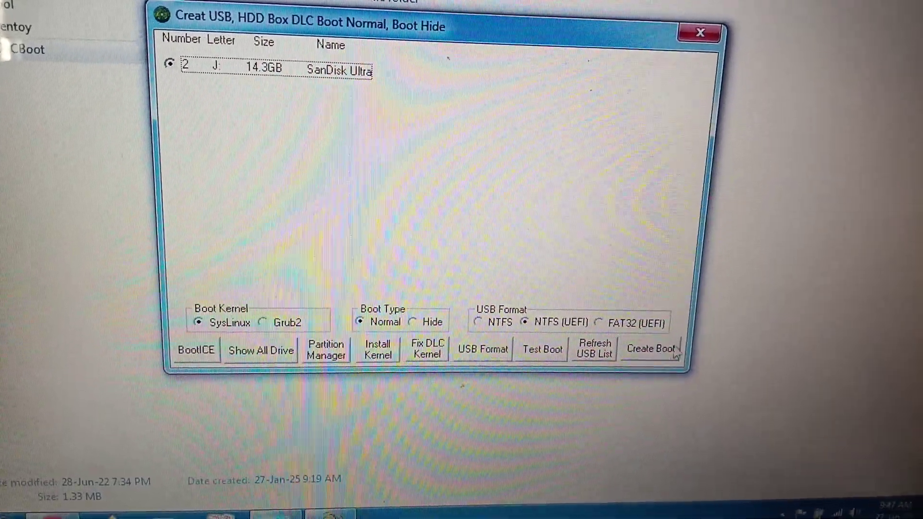
left_click(677, 354)
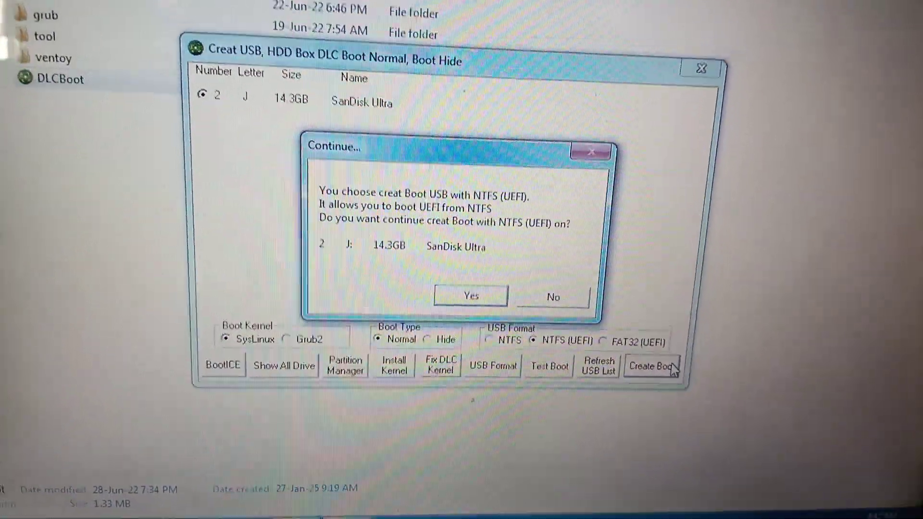
left_click(465, 303)
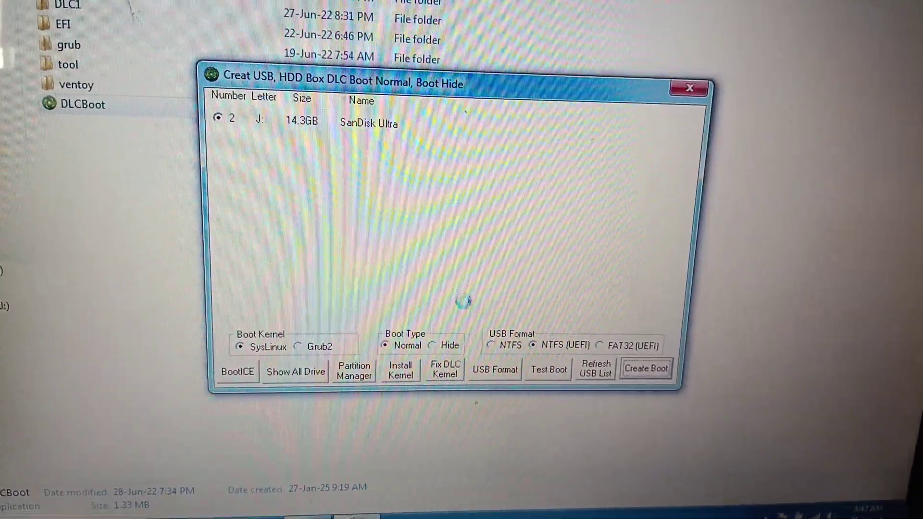